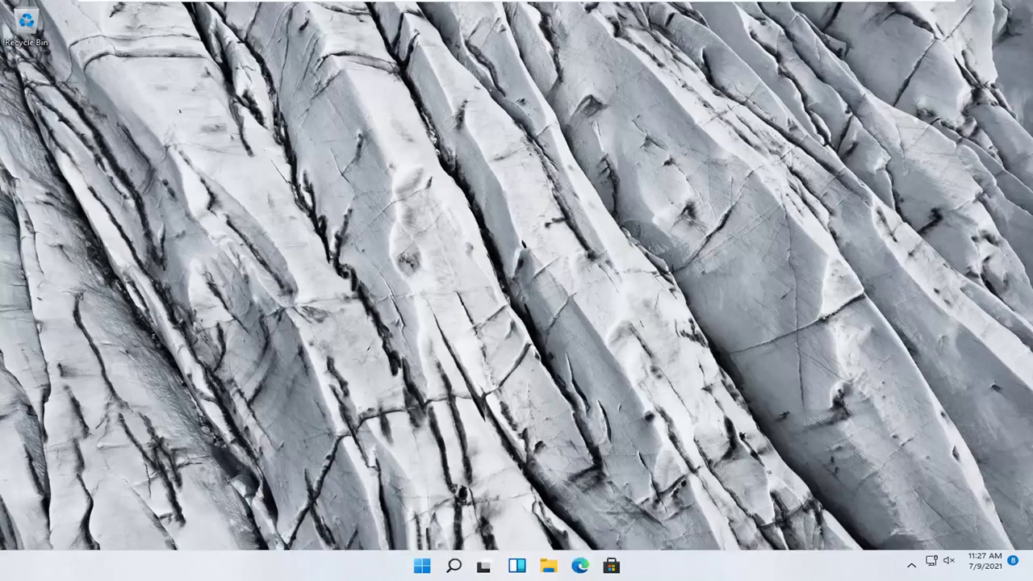
Open the Other troubleshooters page under the System Troubleshoot settings in Windows Settings
right_click(416, 568)
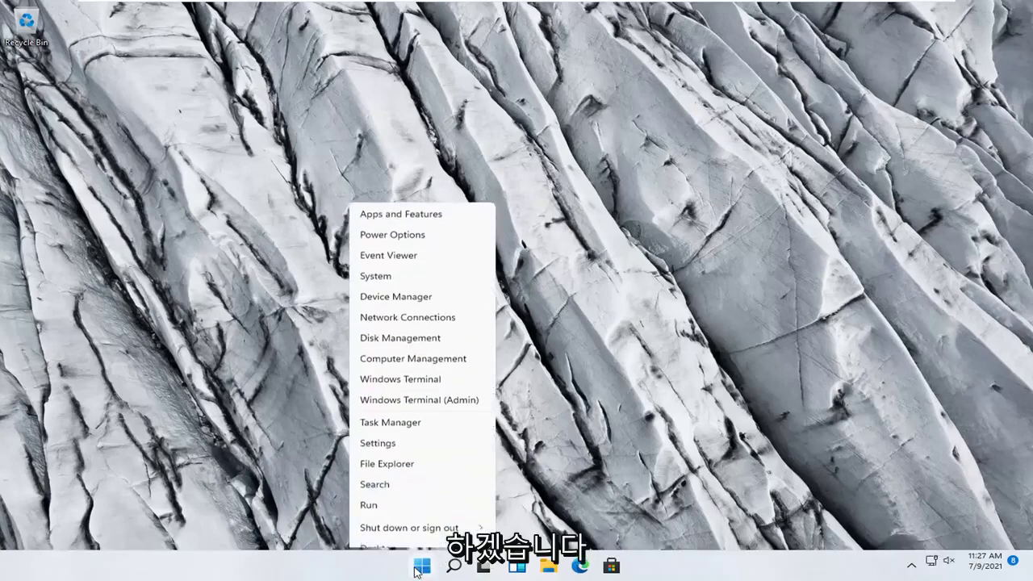
left_click(396, 433)
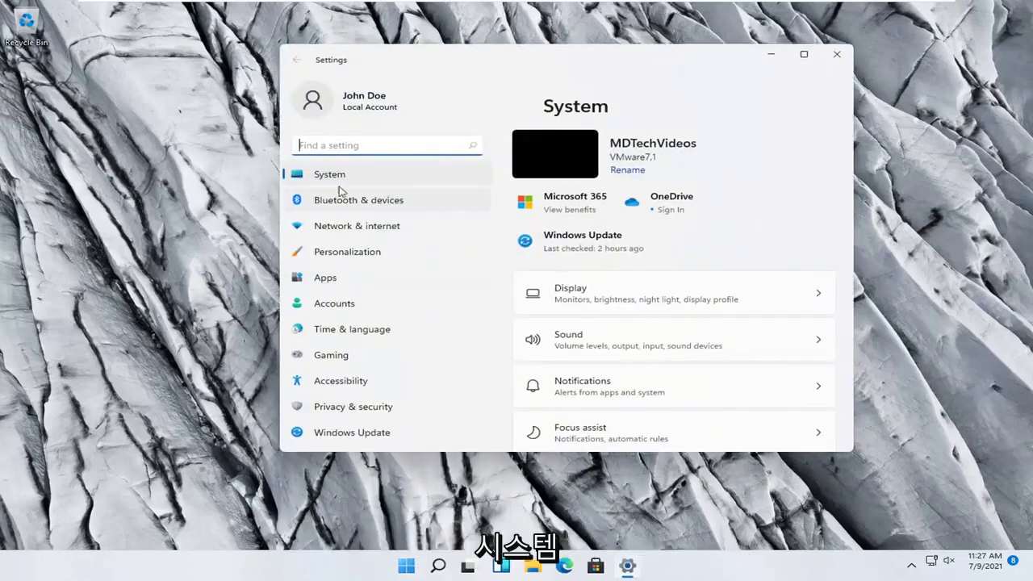
left_click(329, 176)
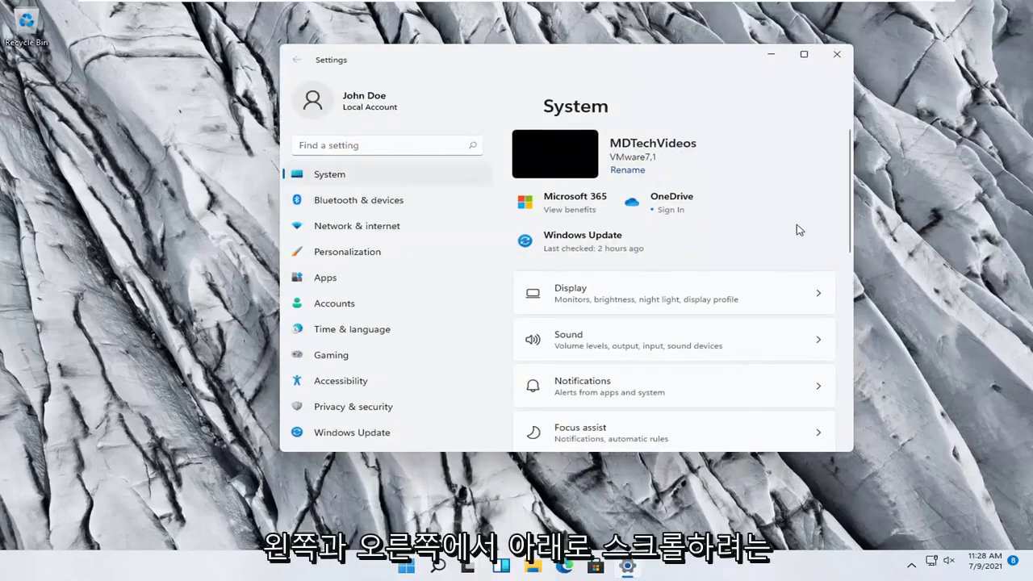
scroll(690, 293, "down", 5)
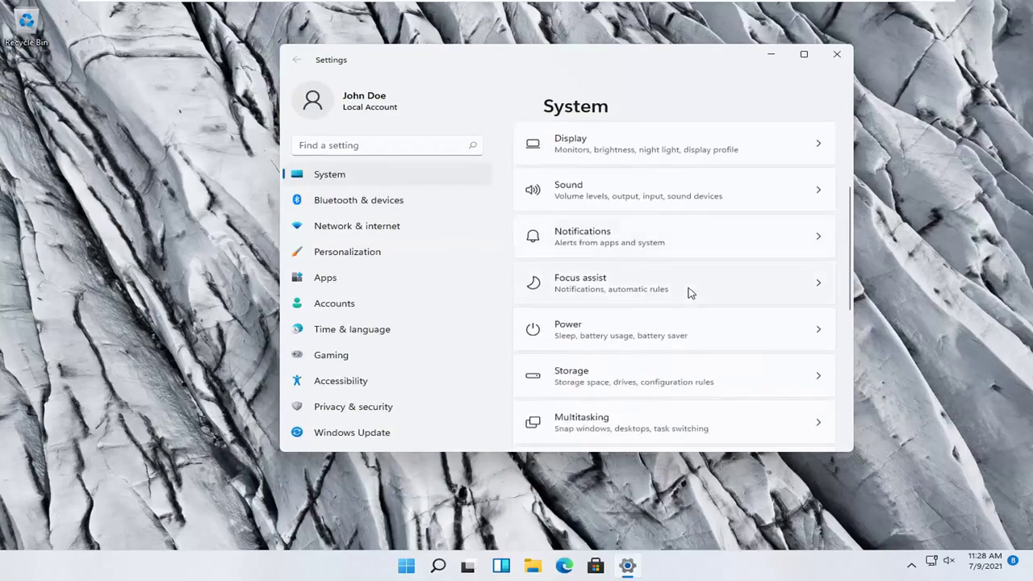
scroll(690, 293, "down", 2)
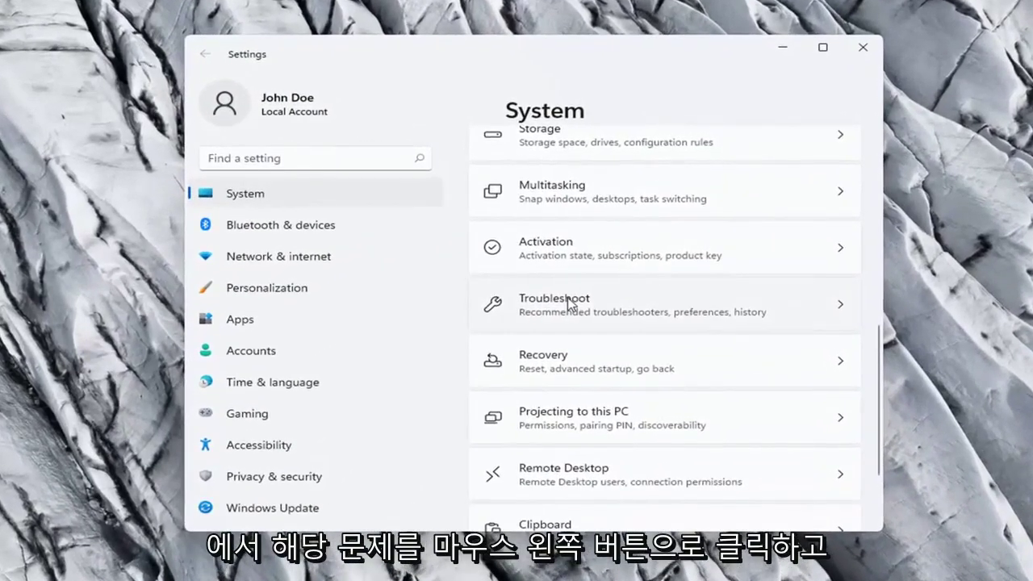
left_click(572, 297)
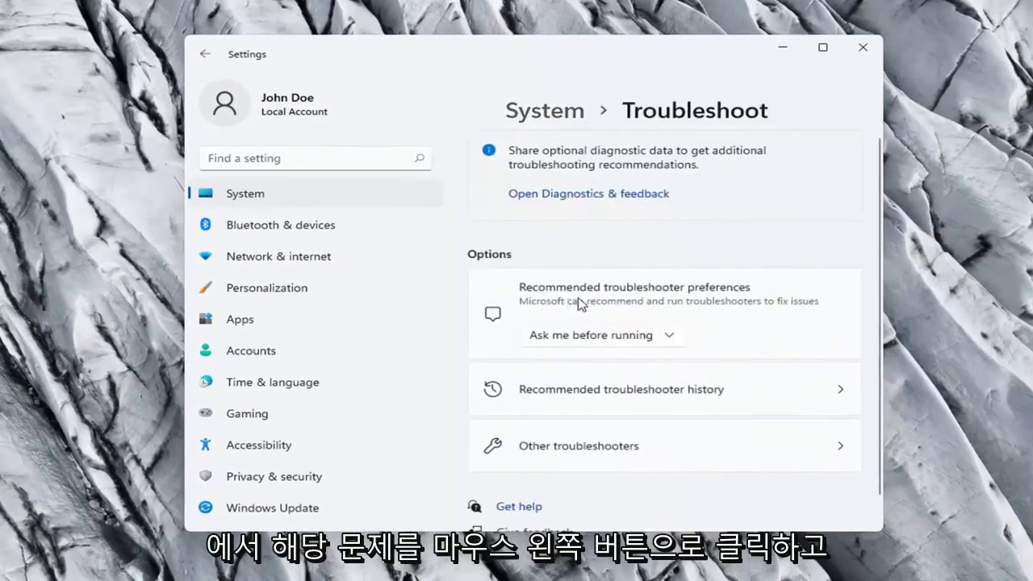
scroll(670, 279, "down", 1)
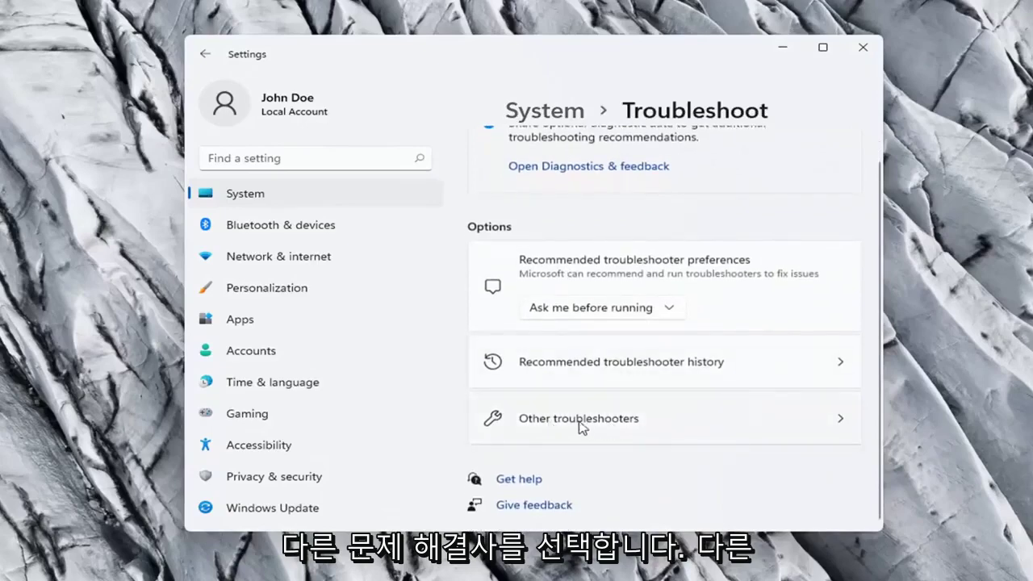
left_click(611, 424)
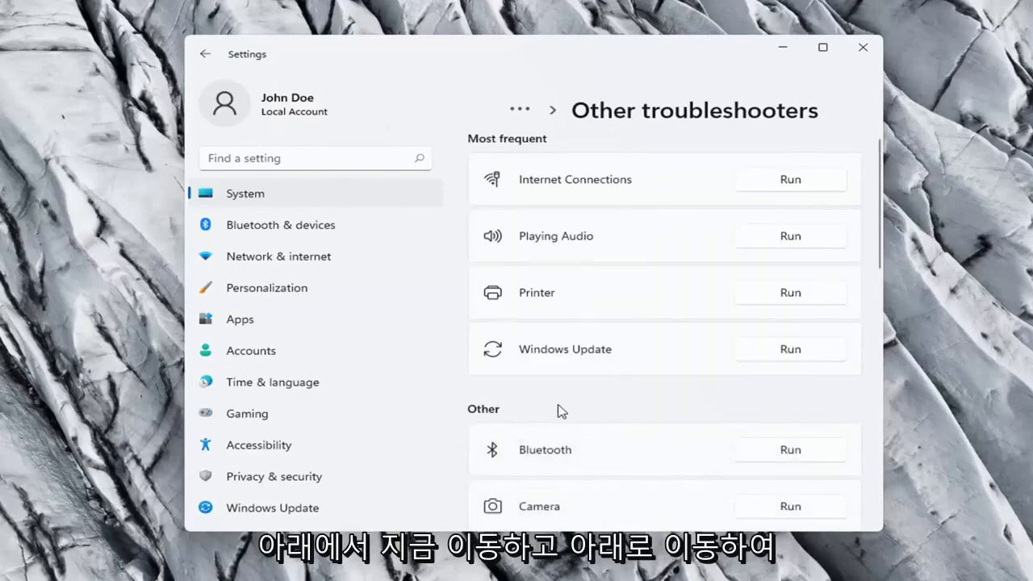
Run the Network Adapter troubleshooter, then close it and the Settings window
scroll(563, 412, "down", 2)
scroll(563, 412, "down", 2)
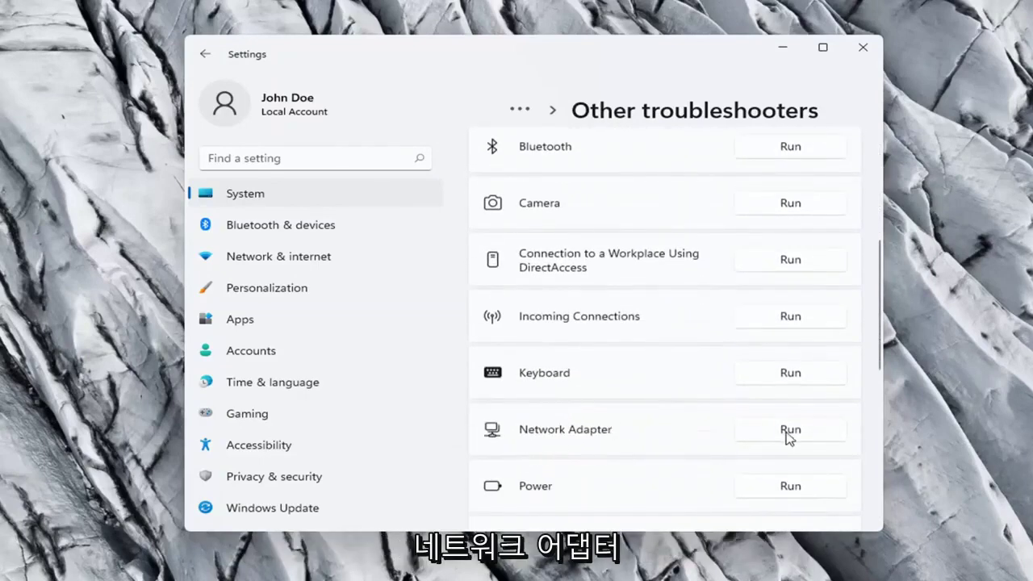
left_click(791, 431)
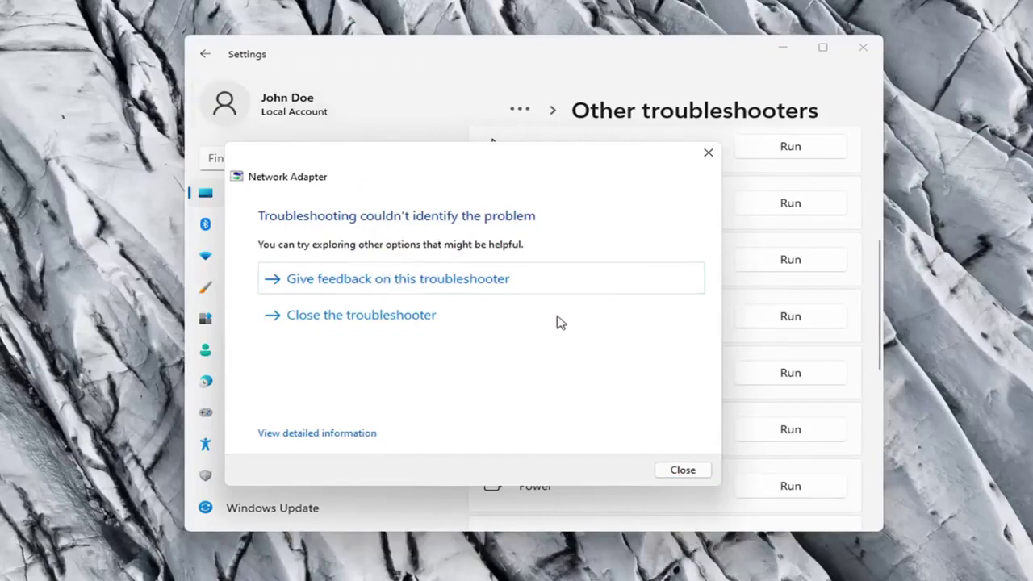
left_click(676, 471)
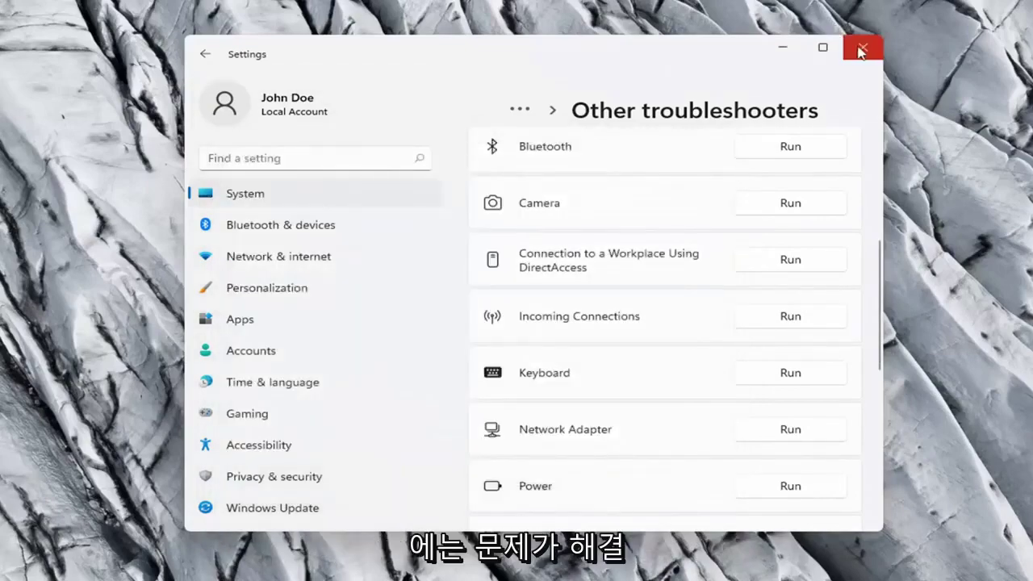
left_click(860, 50)
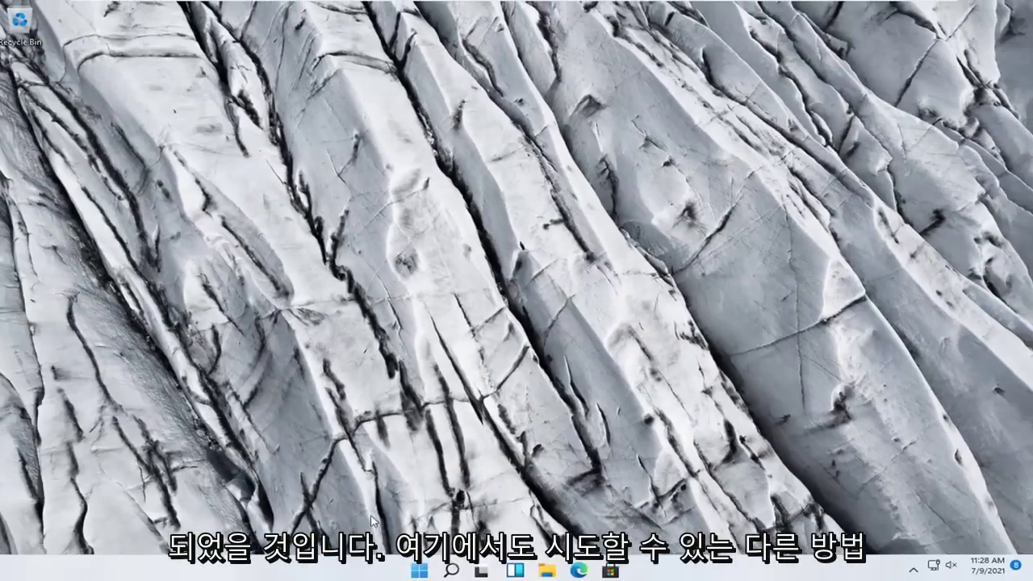
Search for cmd, launch Command Prompt as administrator, and move its window toward the middle of the desktop
left_click(451, 571)
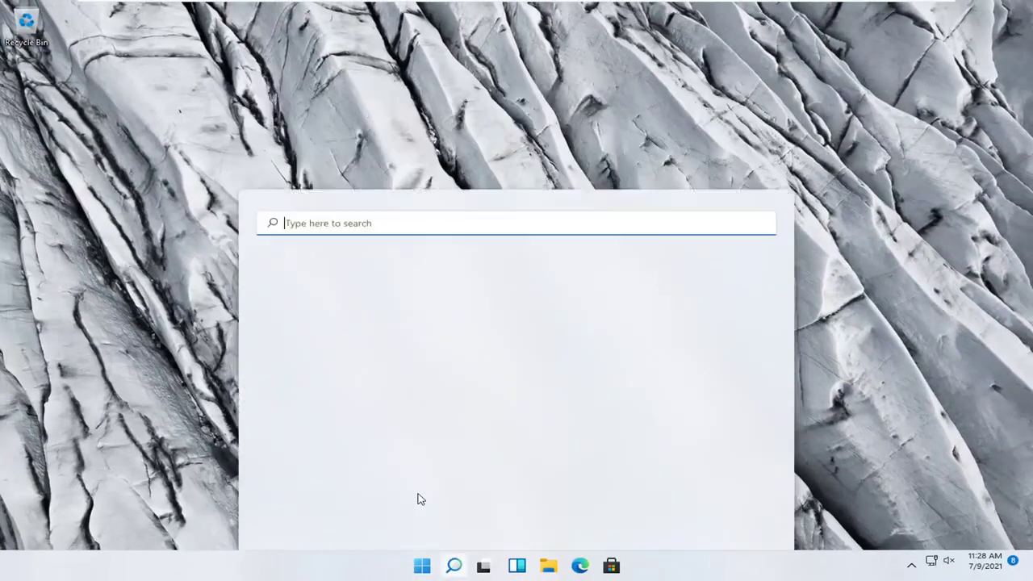
type("cmd")
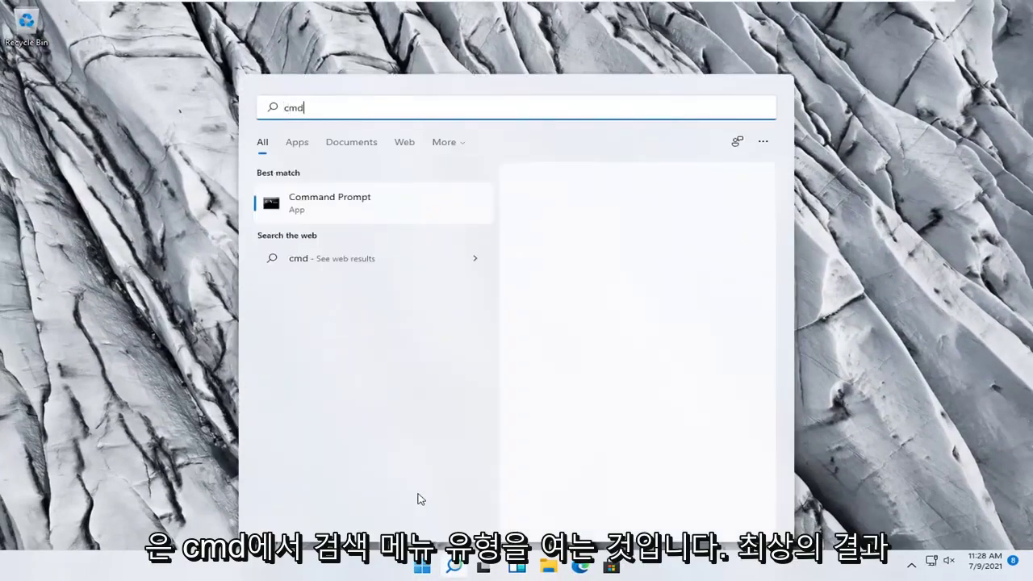
right_click(326, 212)
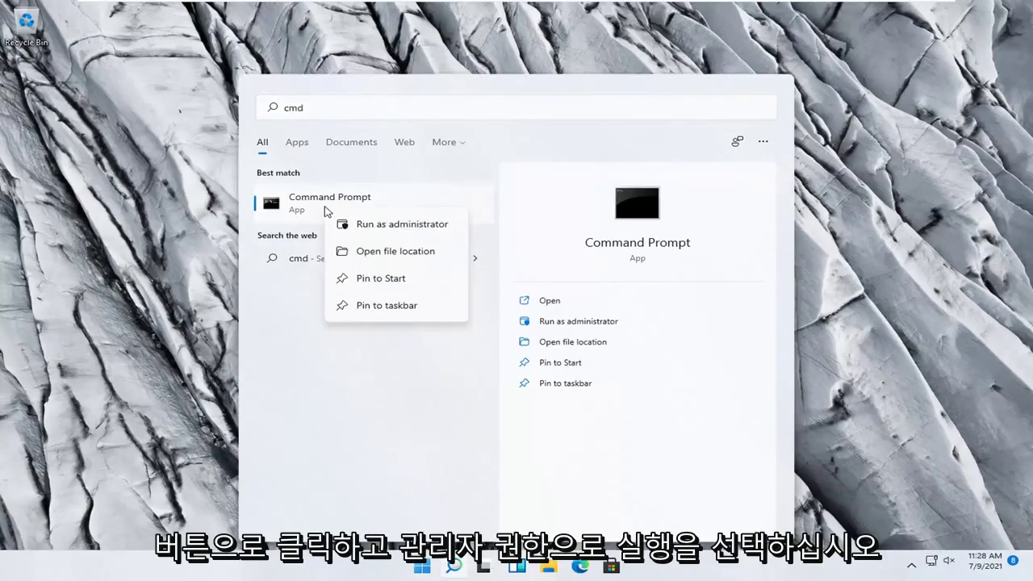
left_click(373, 227)
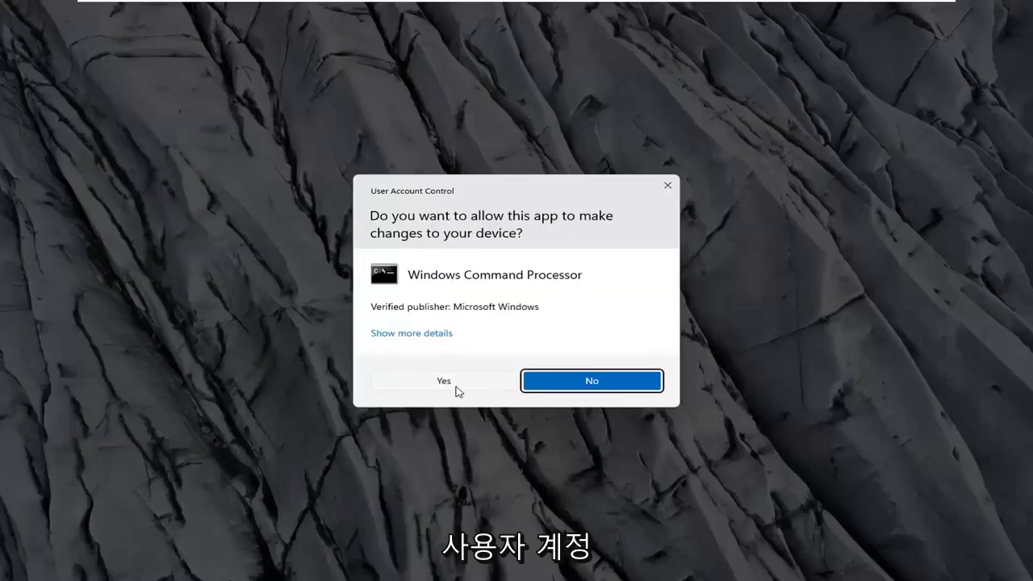
left_click(456, 383)
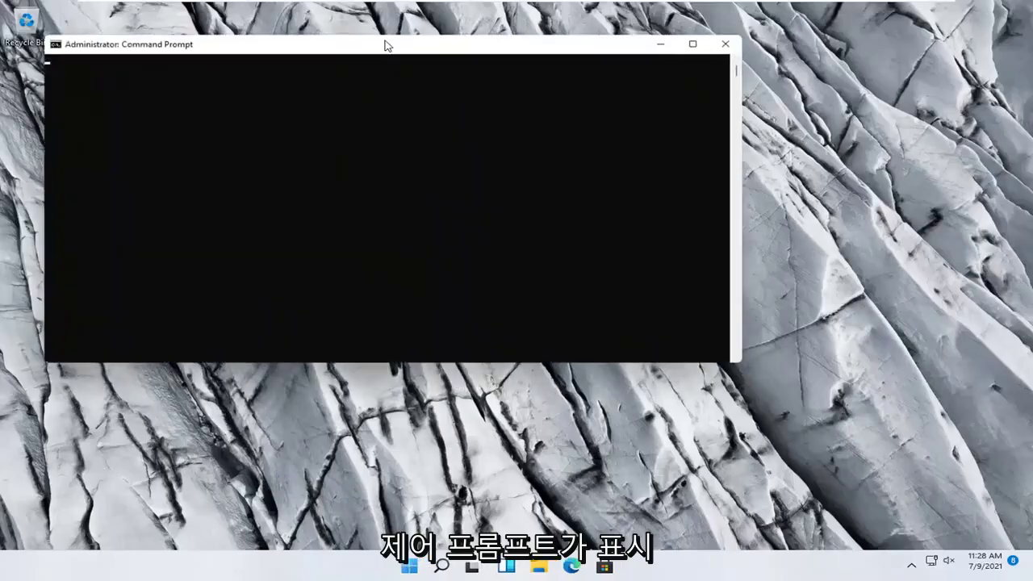
left_click_drag(393, 55, 527, 95)
Flush the DNS resolver cache by running ipconfig /flushdns
type("ipco")
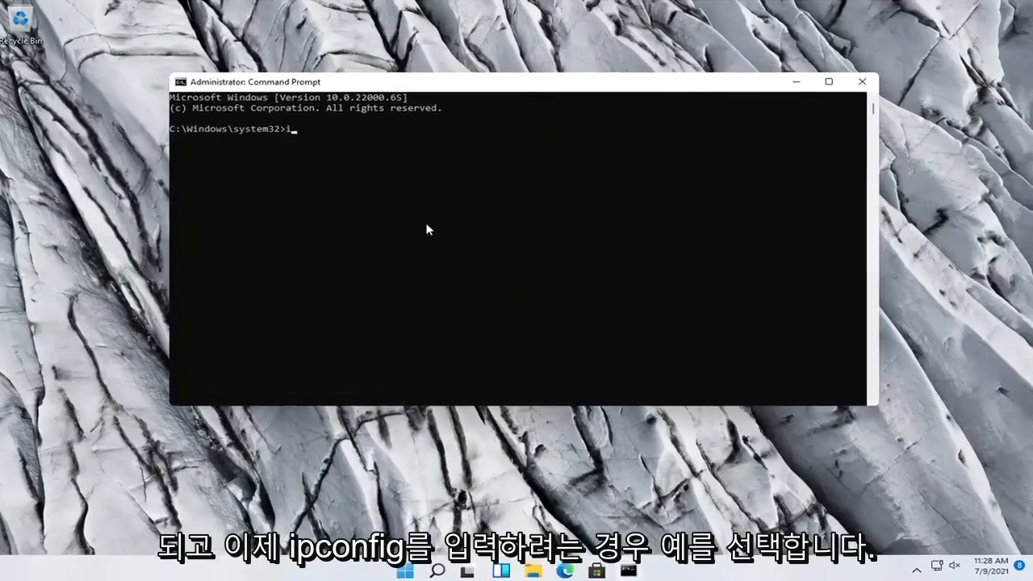
type("nfig /")
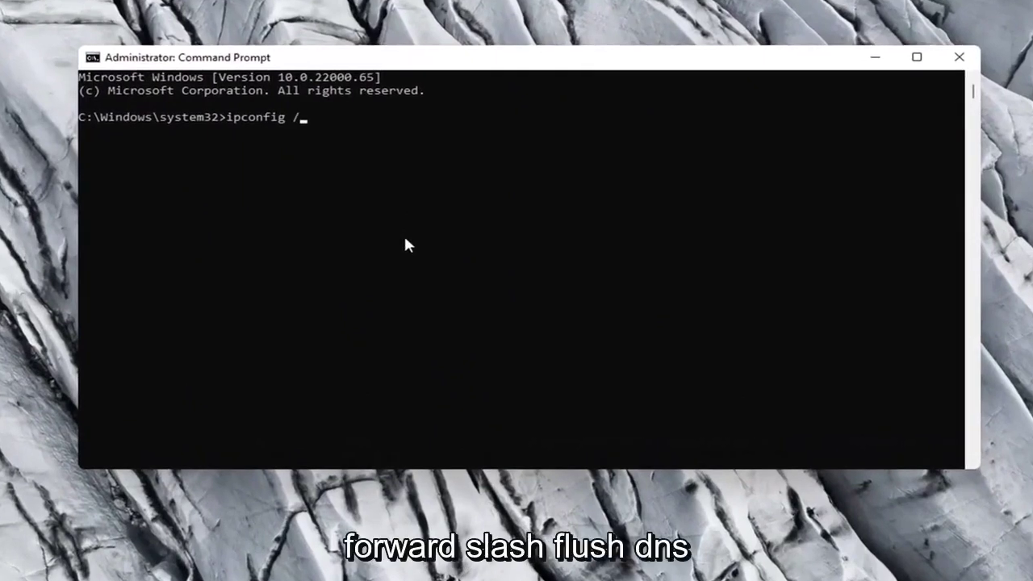
type("flushdns")
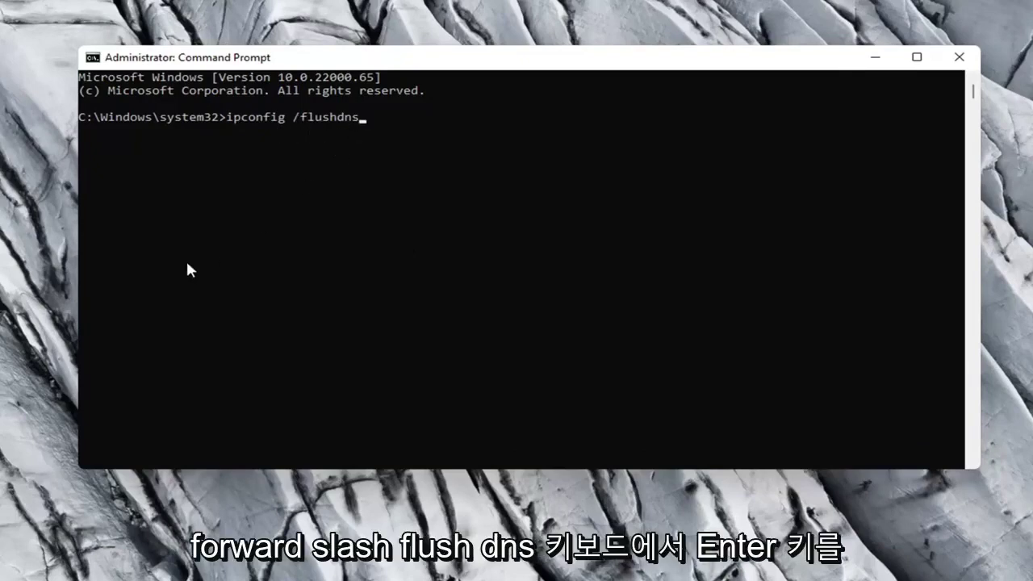
key("Return")
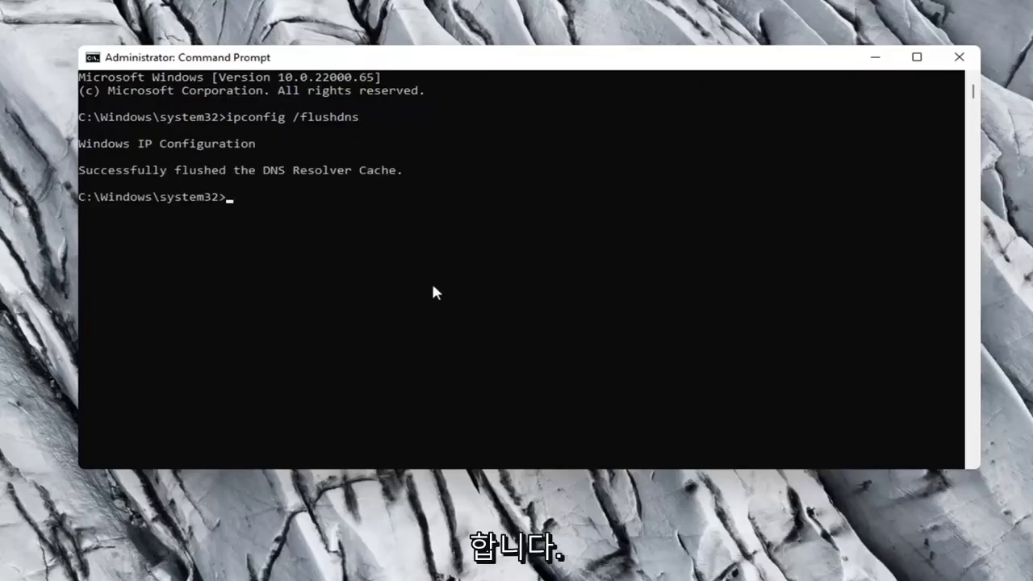
Reset the Winsock catalog by running netsh winsock reset, and bring up the computer's shut-down and sign-out options
type("ne")
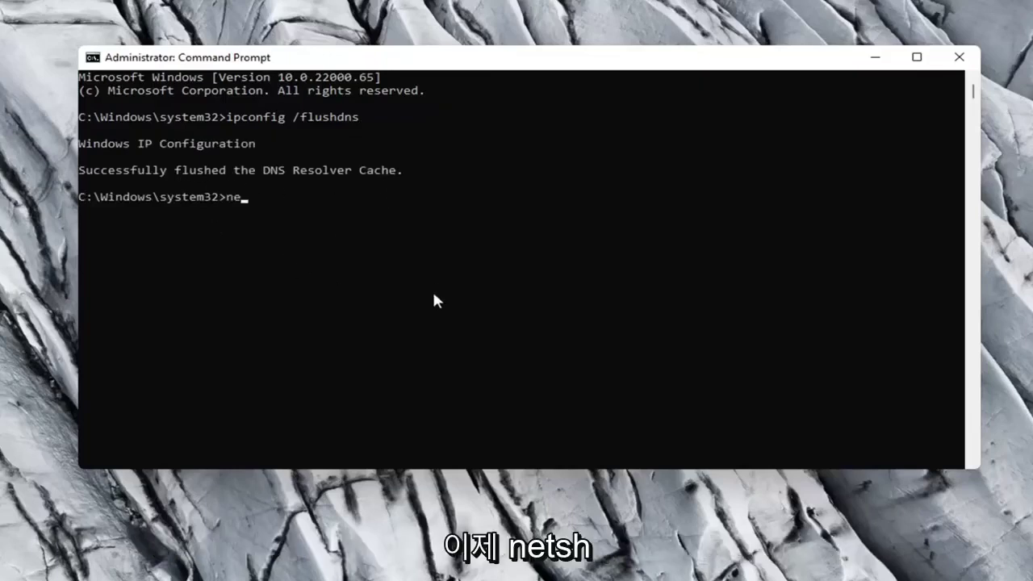
type("tsh w")
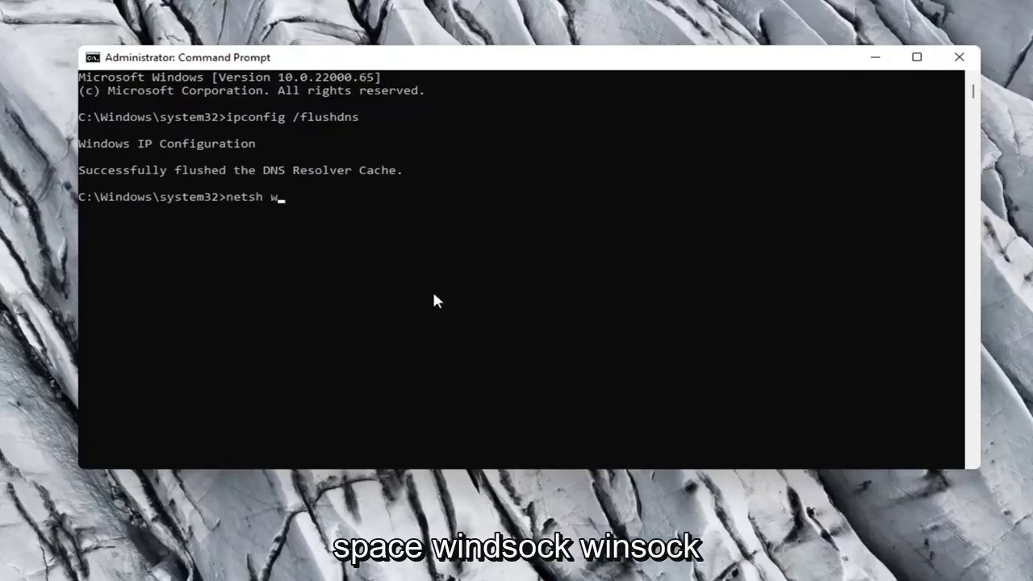
type("insock reset")
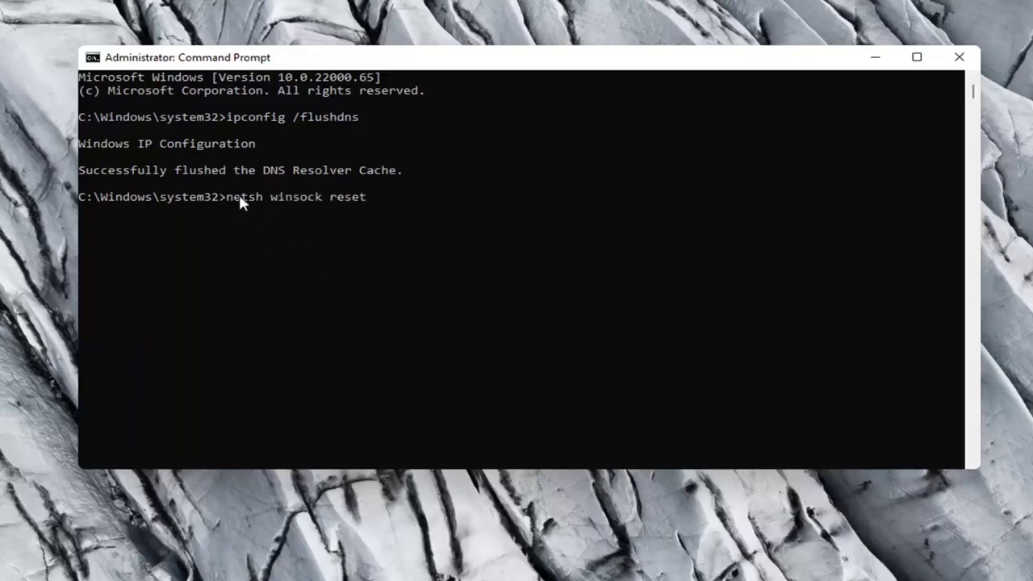
key("Return")
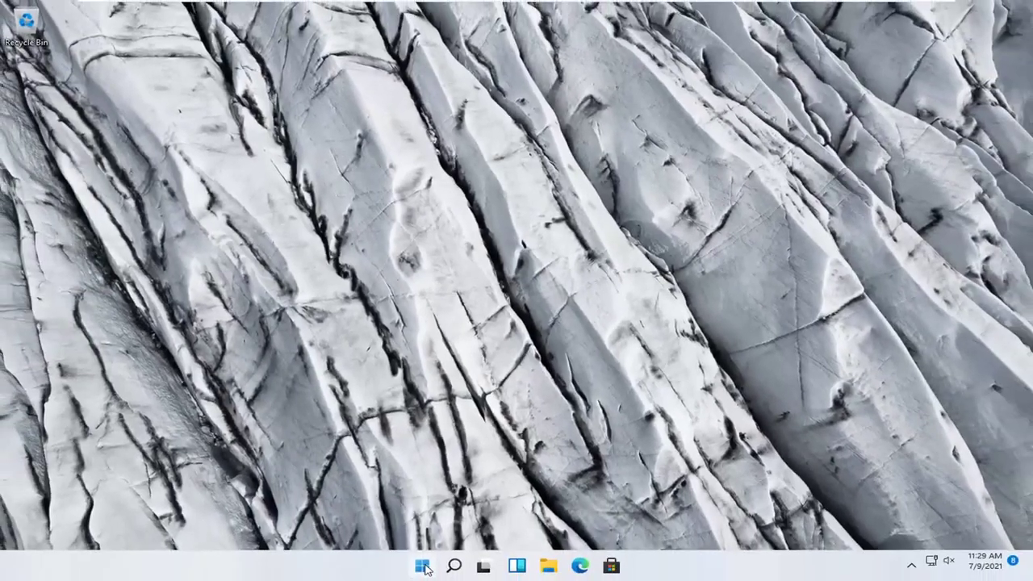
right_click(425, 569)
mouse_move(425, 515)
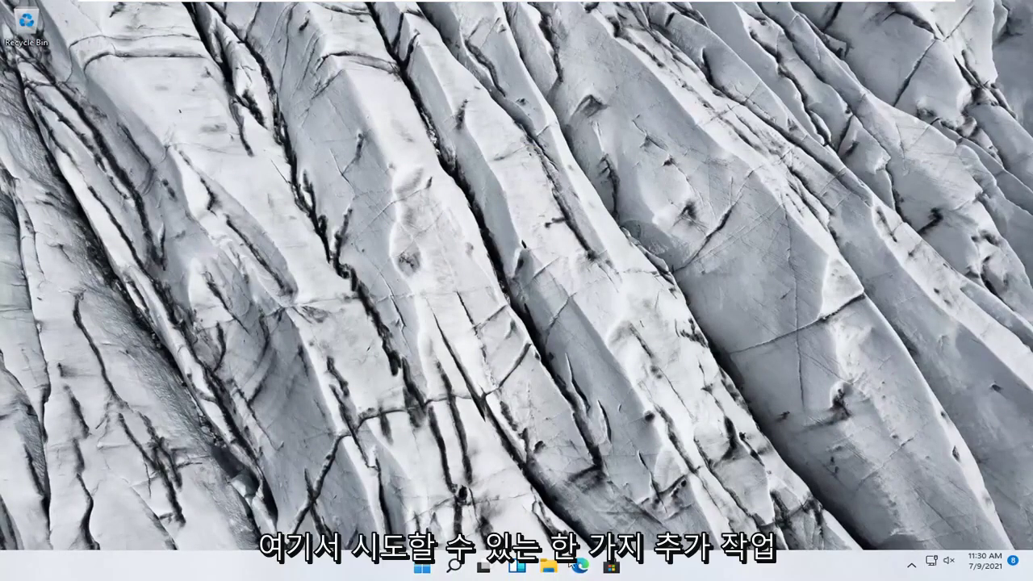
Open the Advanced network settings page under Network & internet in Windows Settings
right_click(421, 564)
left_click(376, 431)
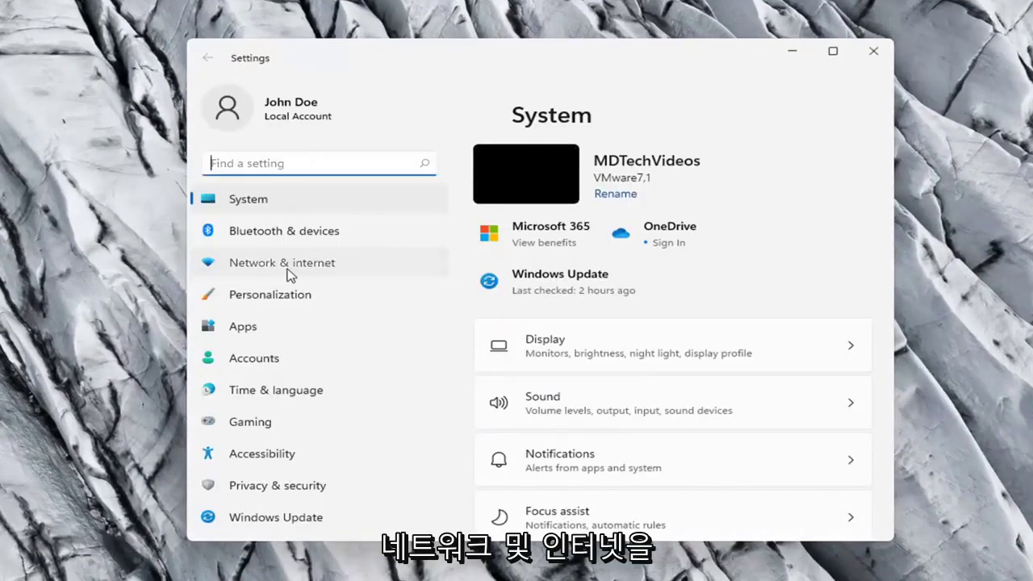
left_click(288, 272)
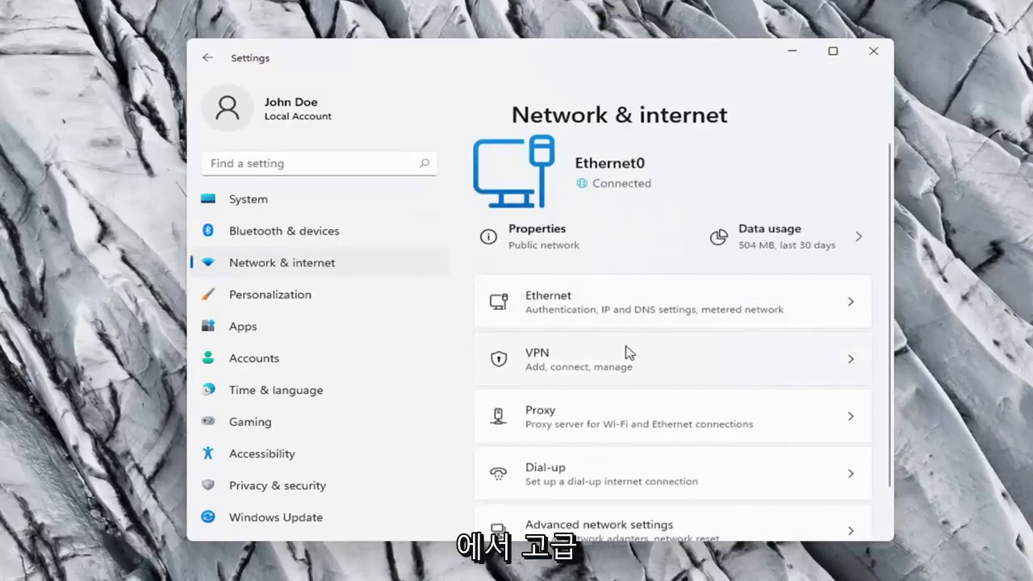
scroll(628, 353, "down", 1)
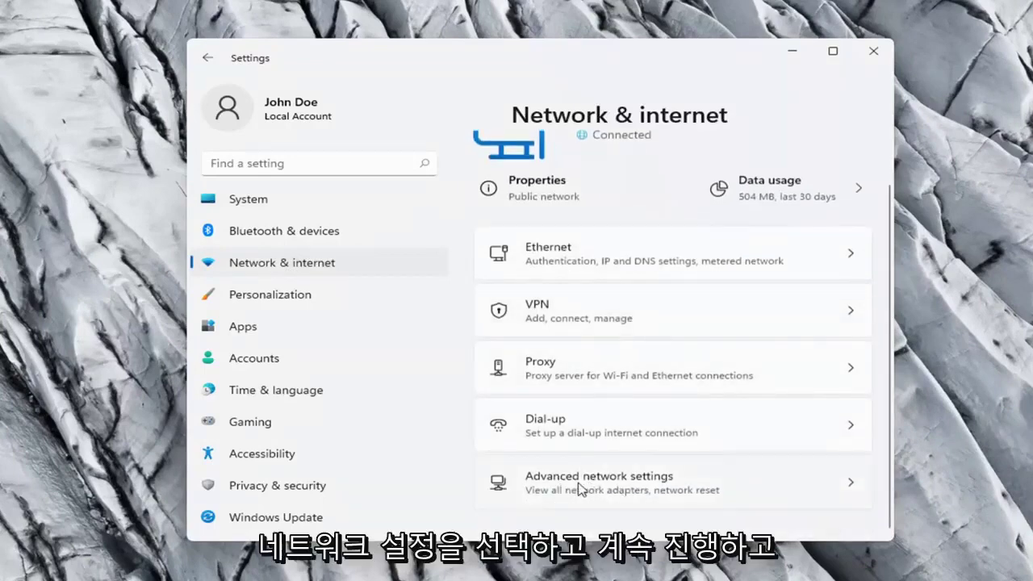
left_click(671, 487)
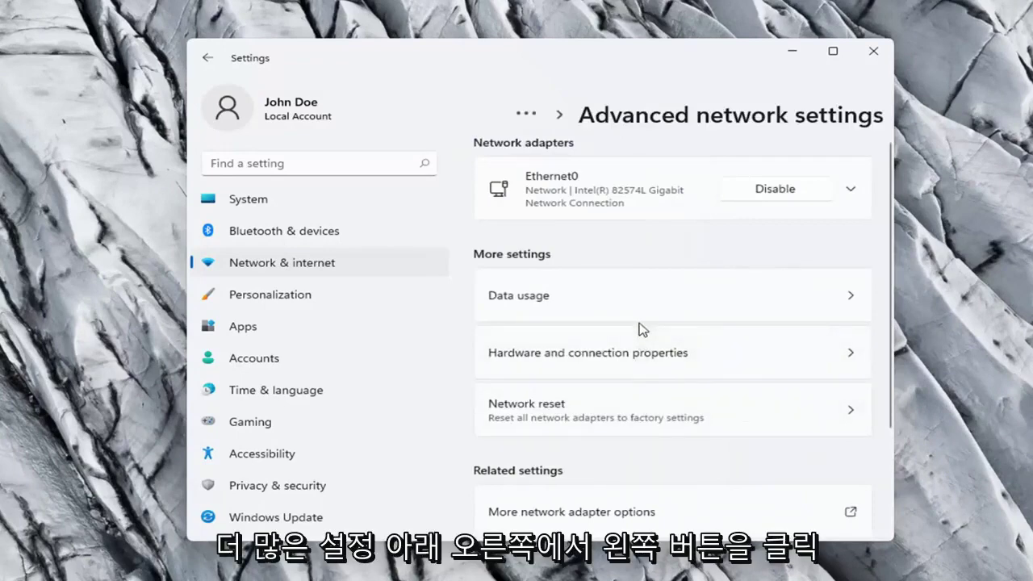
Perform and confirm a Network reset of all network adapters, then dismiss the sign-out notice and close Settings
scroll(581, 321, "down", 2)
scroll(565, 279, "up", 1)
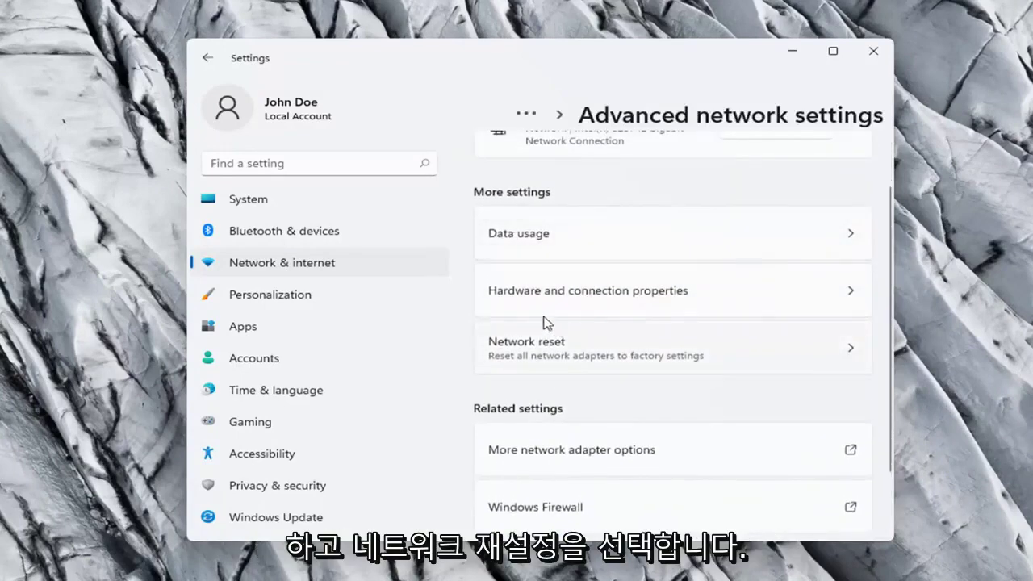
scroll(543, 323, "down", 1)
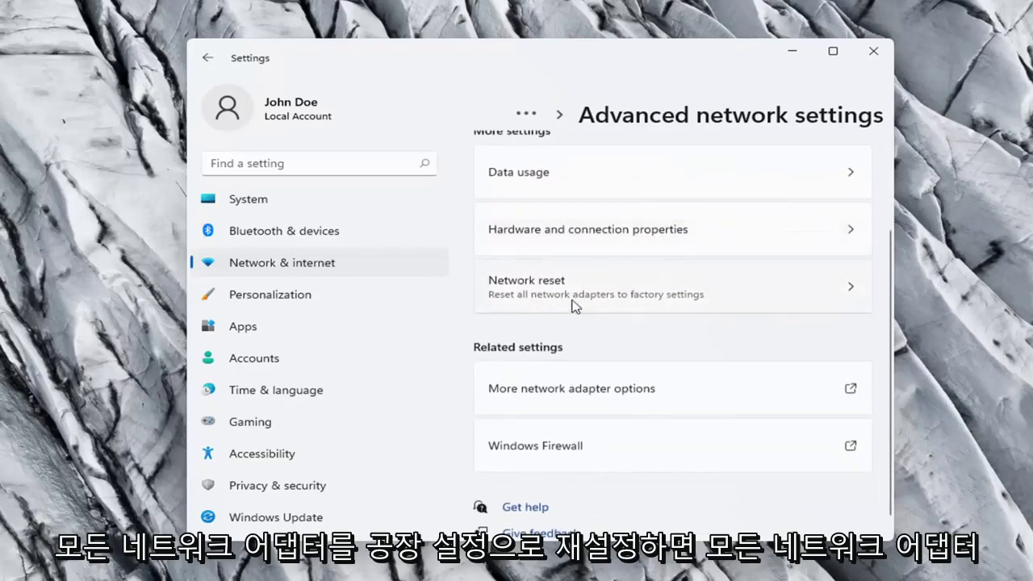
left_click(724, 304)
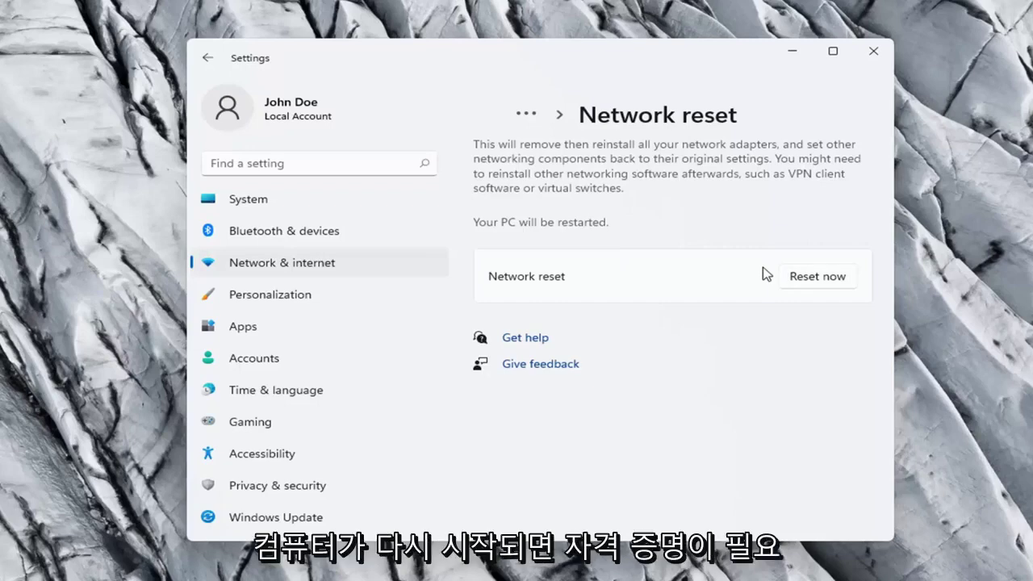
left_click(823, 280)
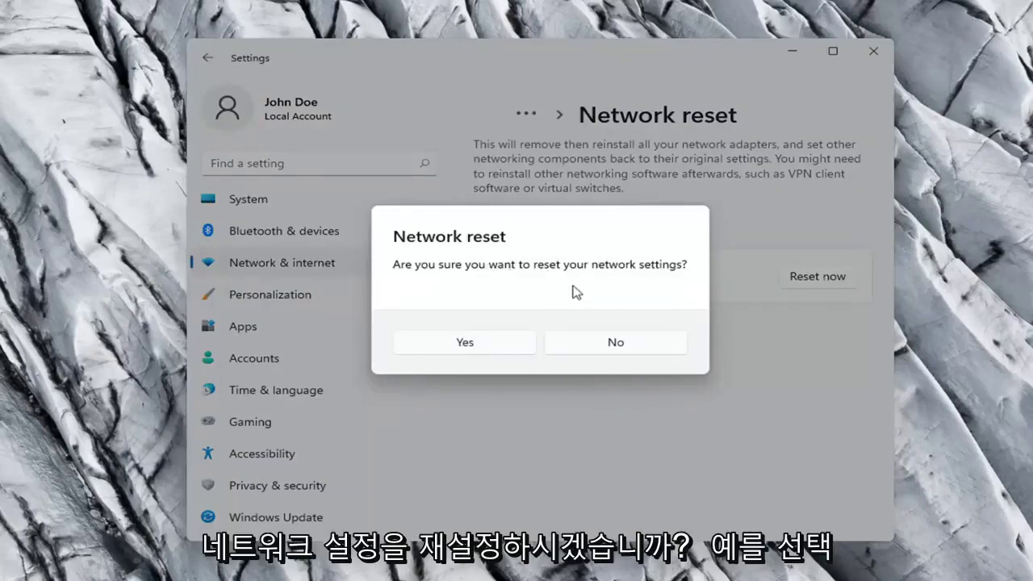
left_click(477, 349)
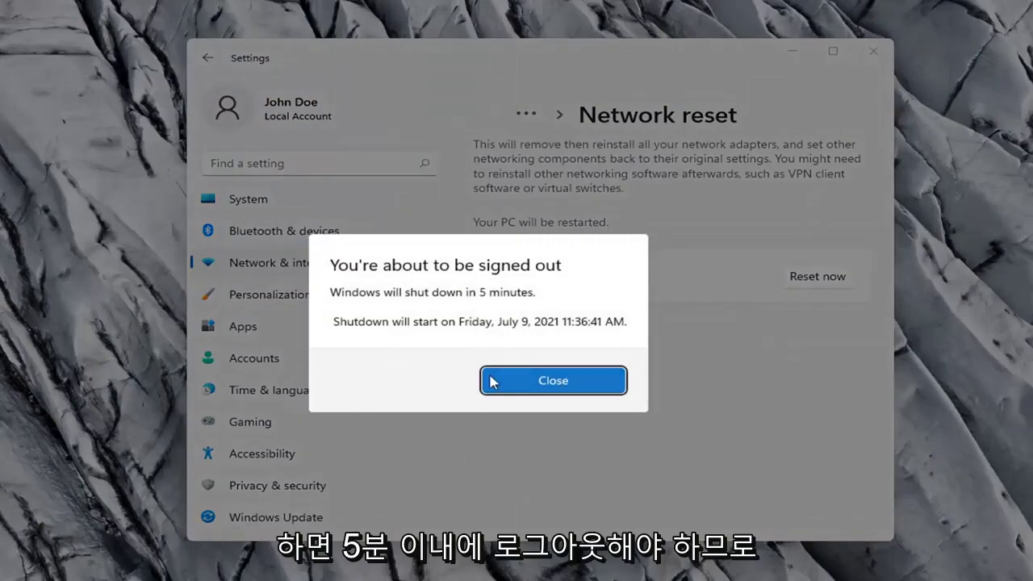
left_click(519, 386)
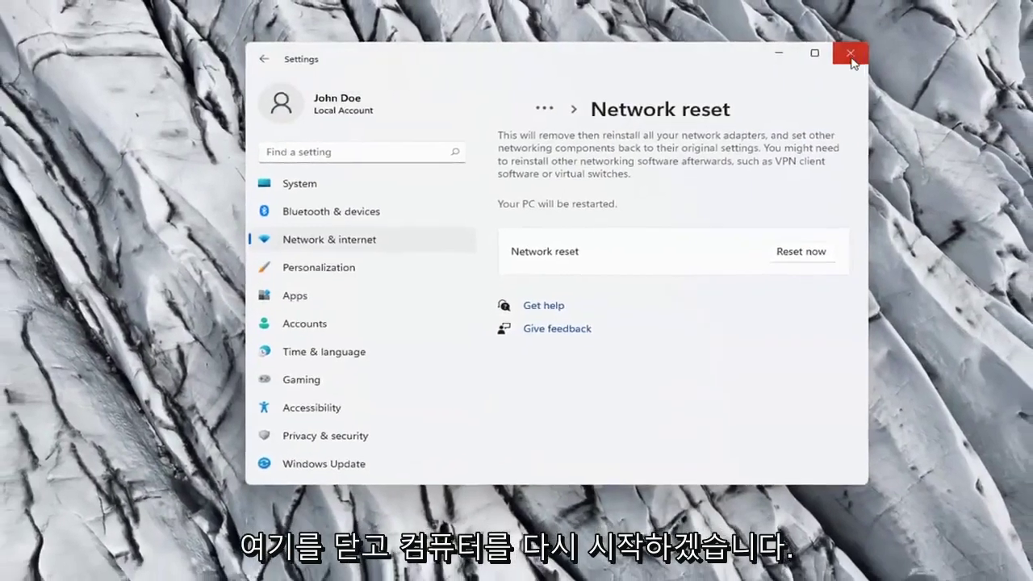
left_click(860, 52)
Restart the computer to complete the network reset
right_click(421, 567)
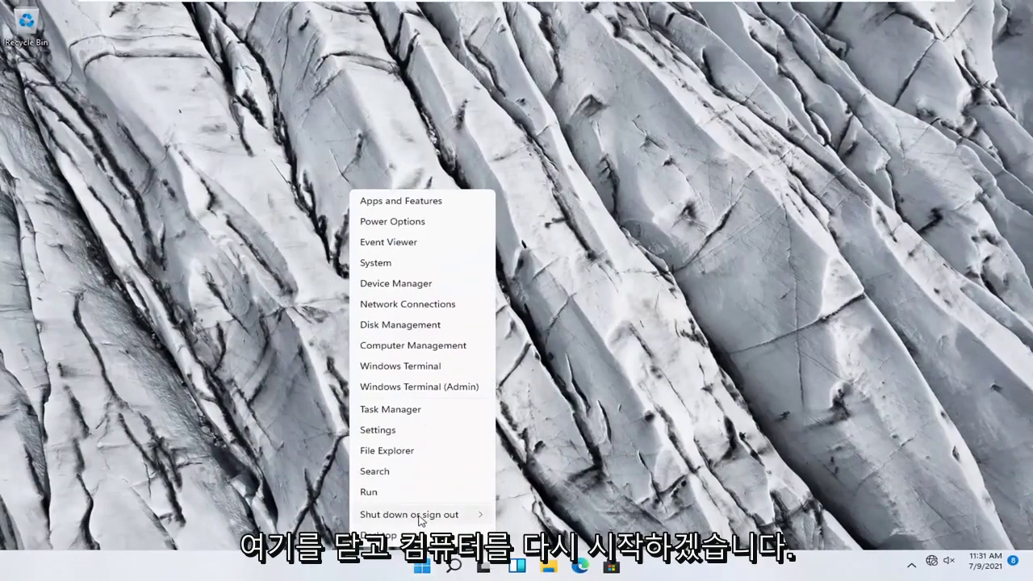
mouse_move(452, 514)
left_click(535, 542)
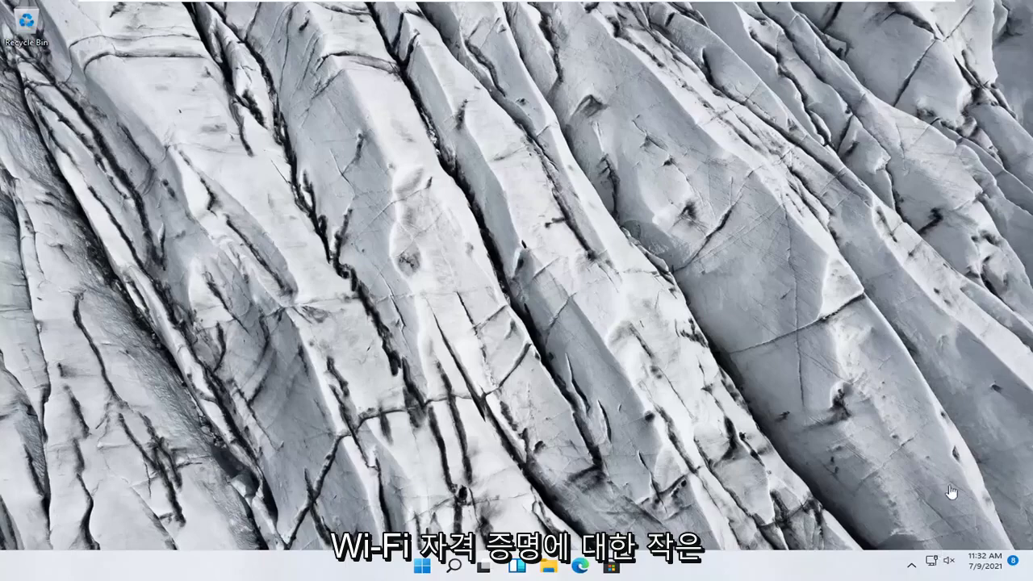
Check the quick settings for the network connection and close them
left_click(932, 565)
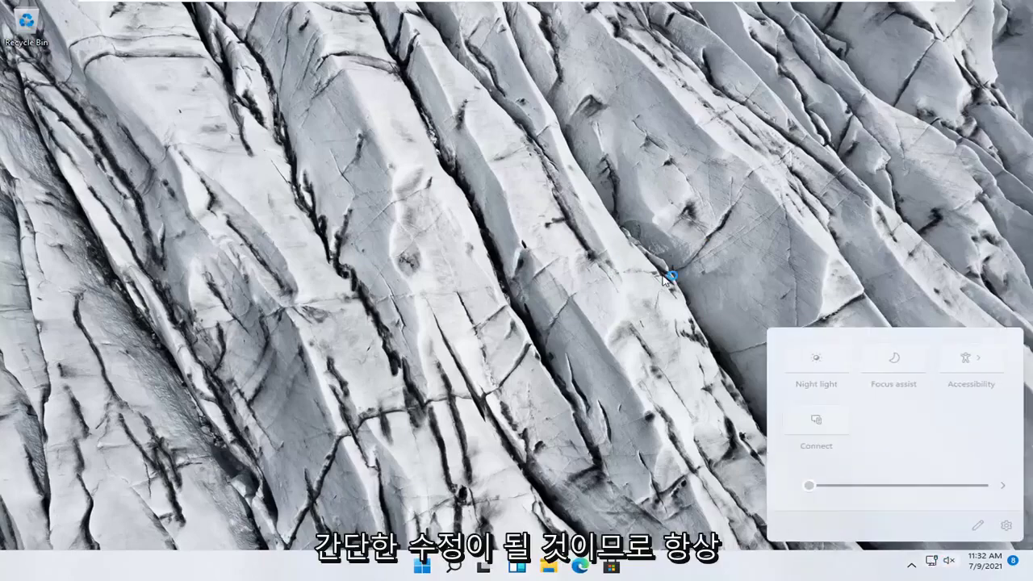
left_click(661, 274)
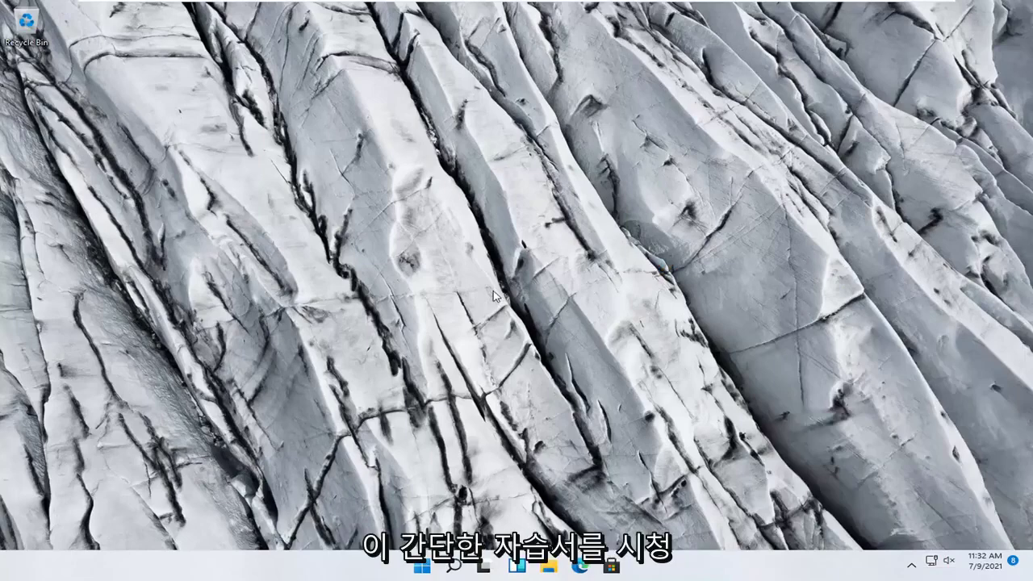